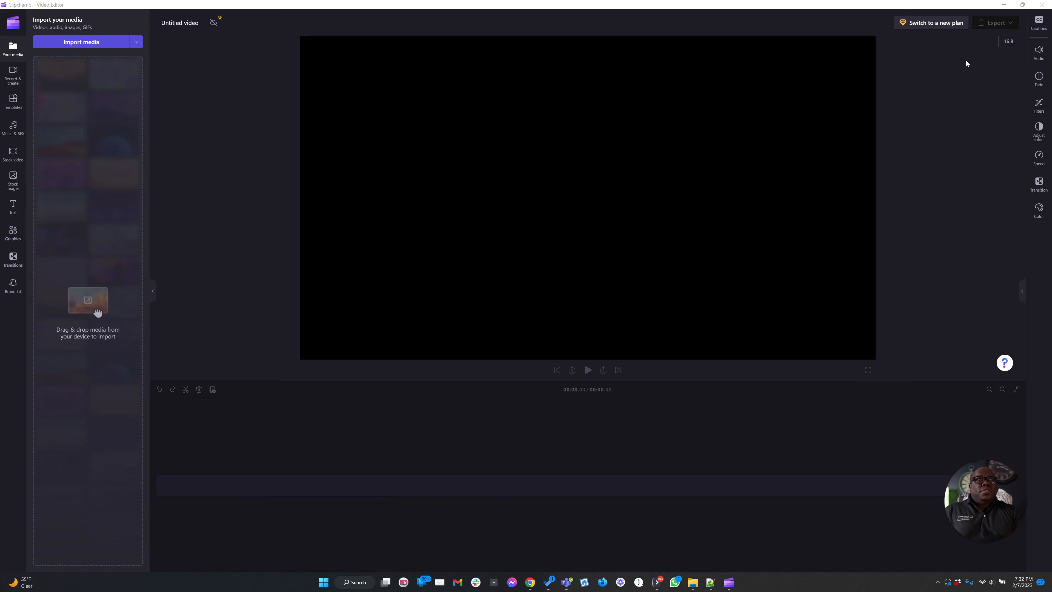
Step: Change the project aspect ratio to 9:16 portrait
click(1010, 41)
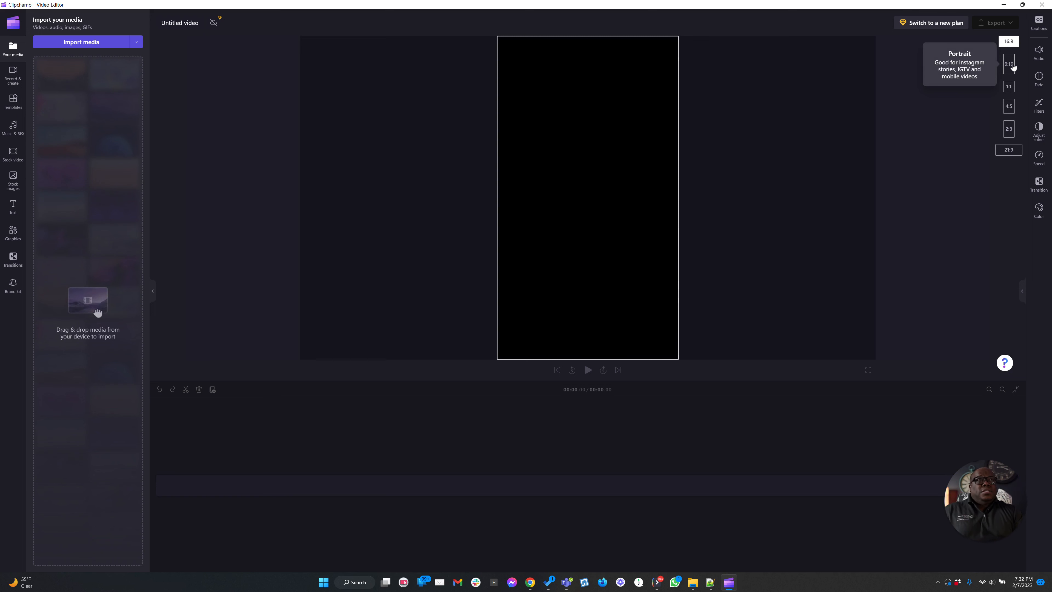
click(1012, 67)
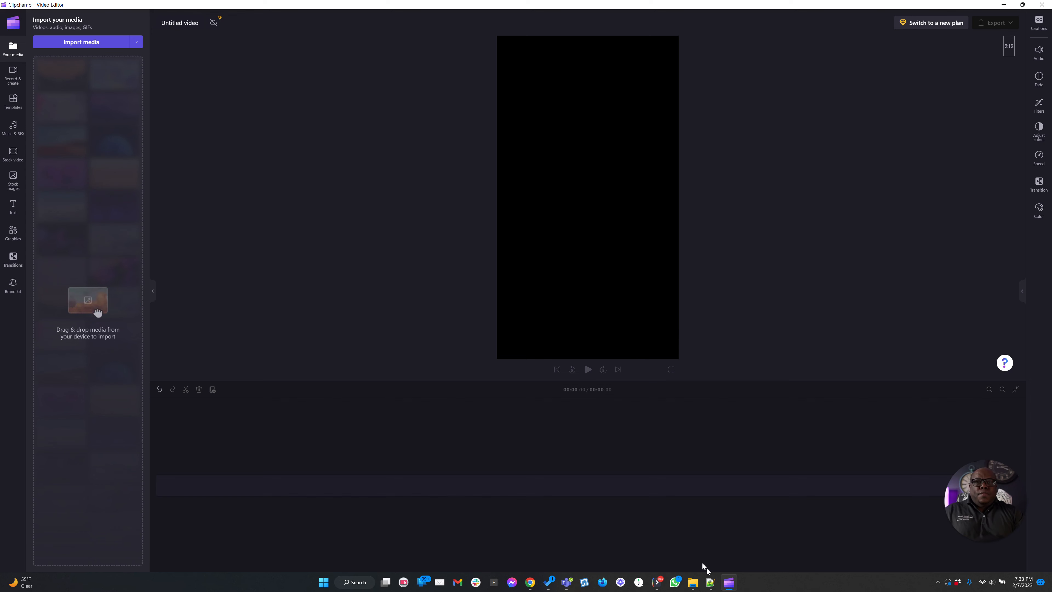
Step: Open the Final Video Renders folder and import HOWTOUSECHATGPT.mp4 into the media library, then minimise the folder window
click(692, 588)
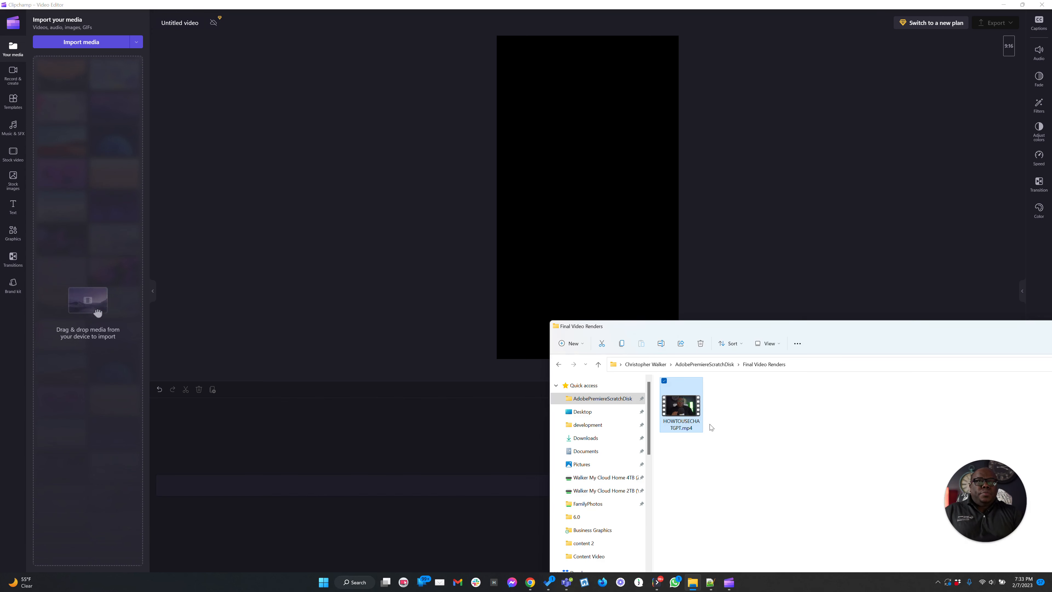
drag(685, 412, 80, 117)
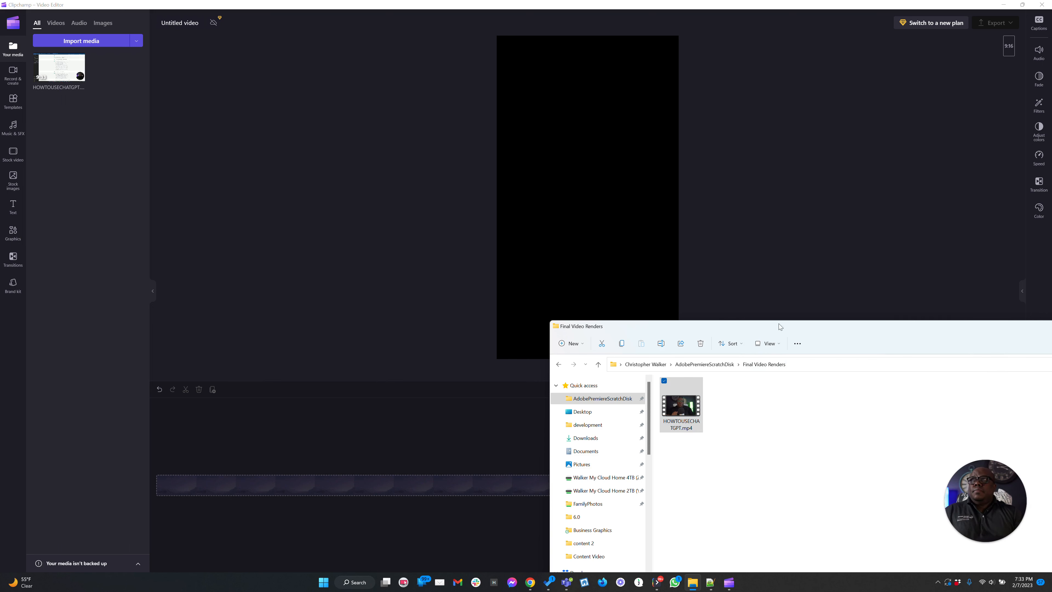
drag(847, 329, 598, 331)
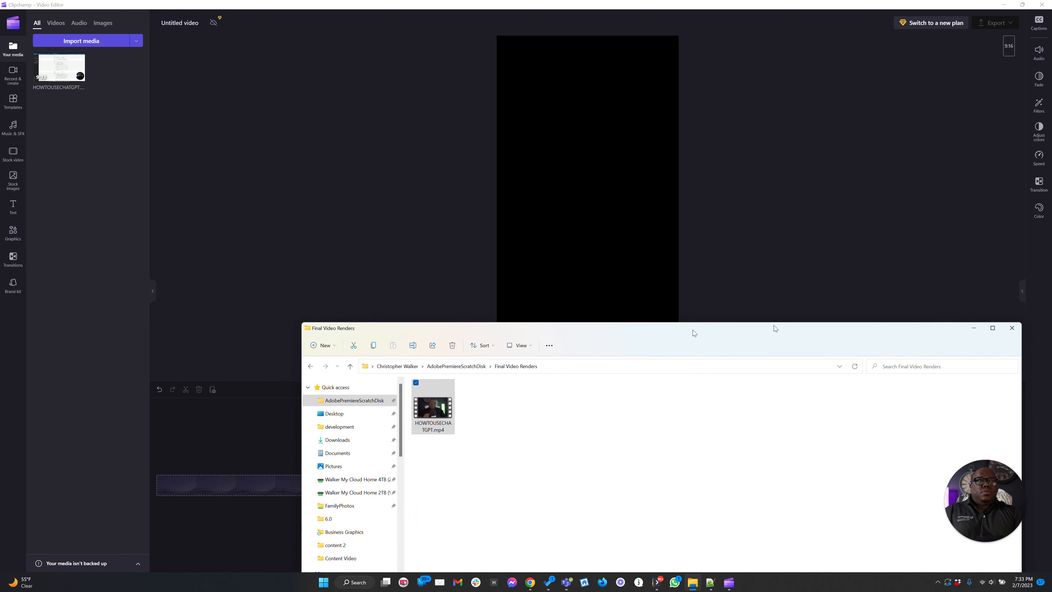
click(974, 328)
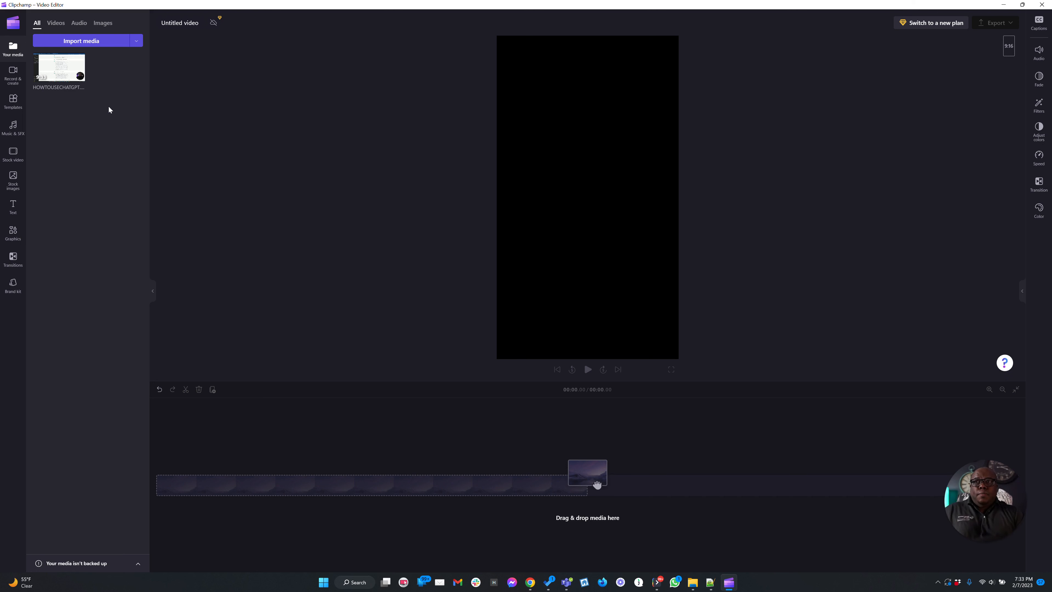
Step: Add the imported video to the timeline
mouse_move(51, 65)
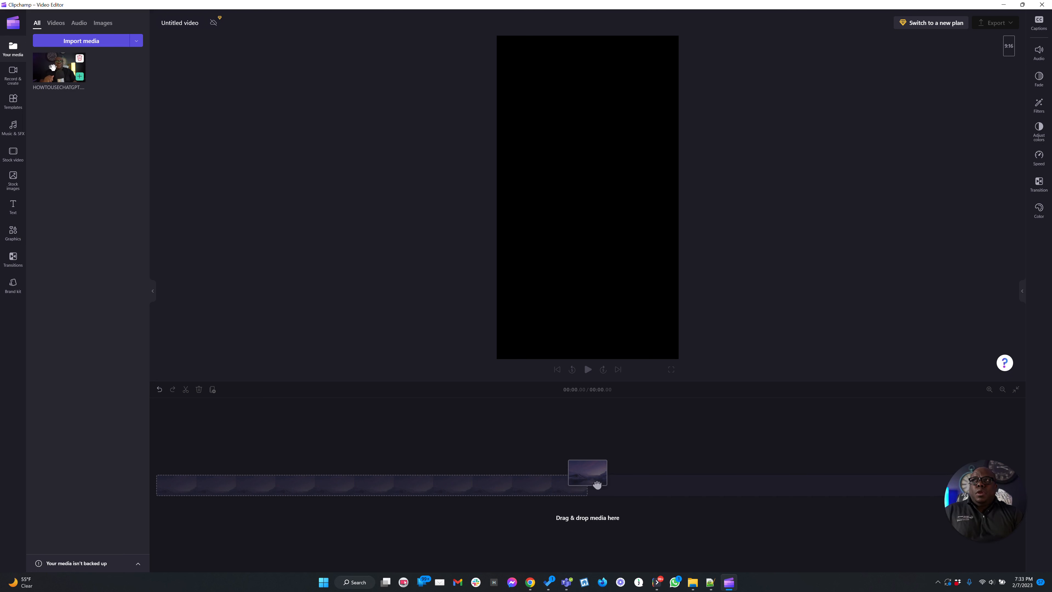
drag(597, 485, 216, 493)
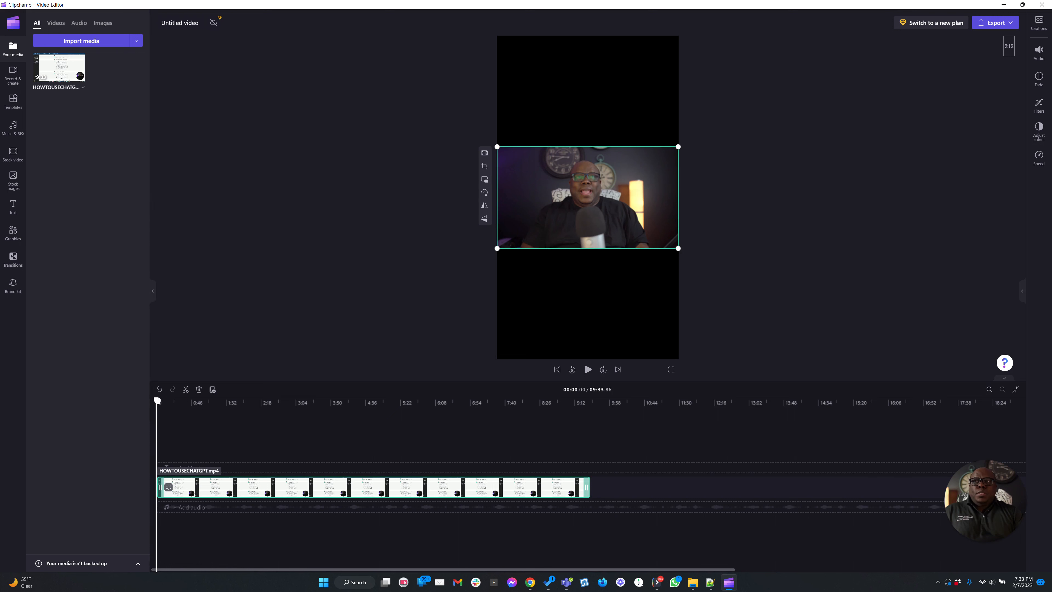
Step: Split the clip at about 0:48
drag(156, 401, 177, 408)
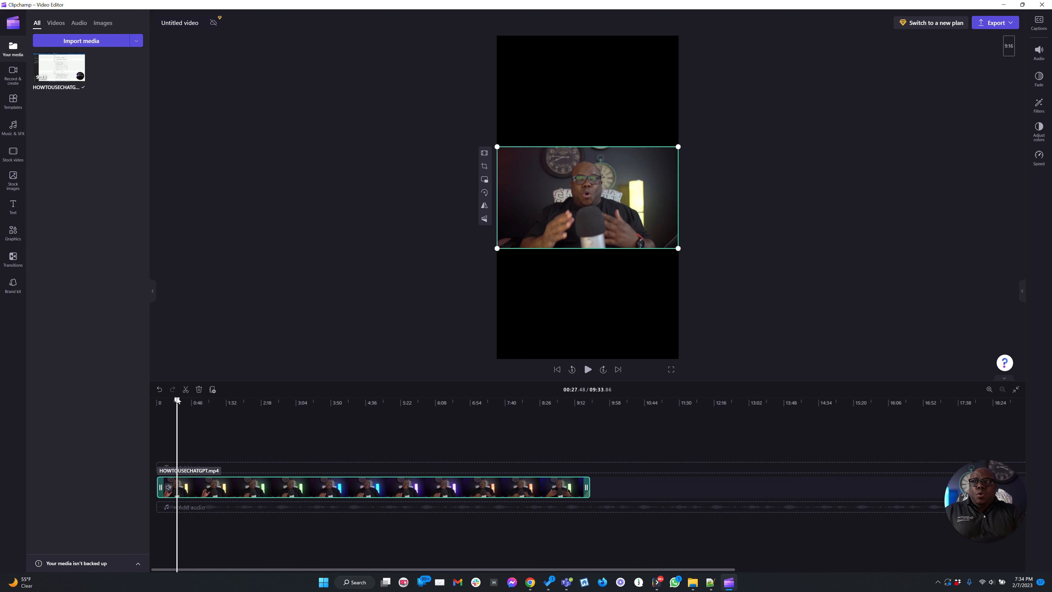
drag(177, 401, 192, 401)
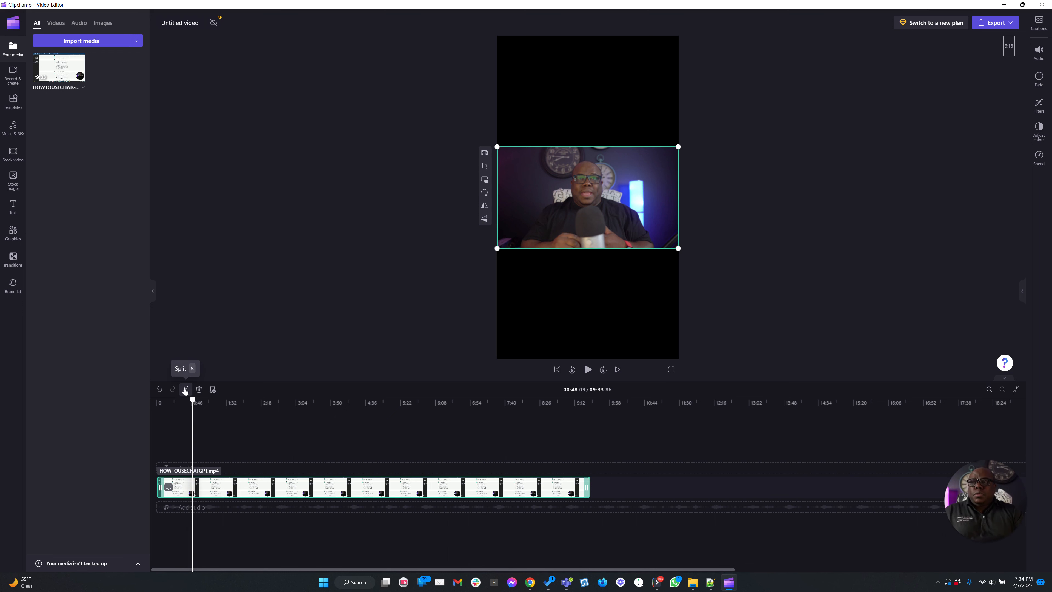
click(186, 391)
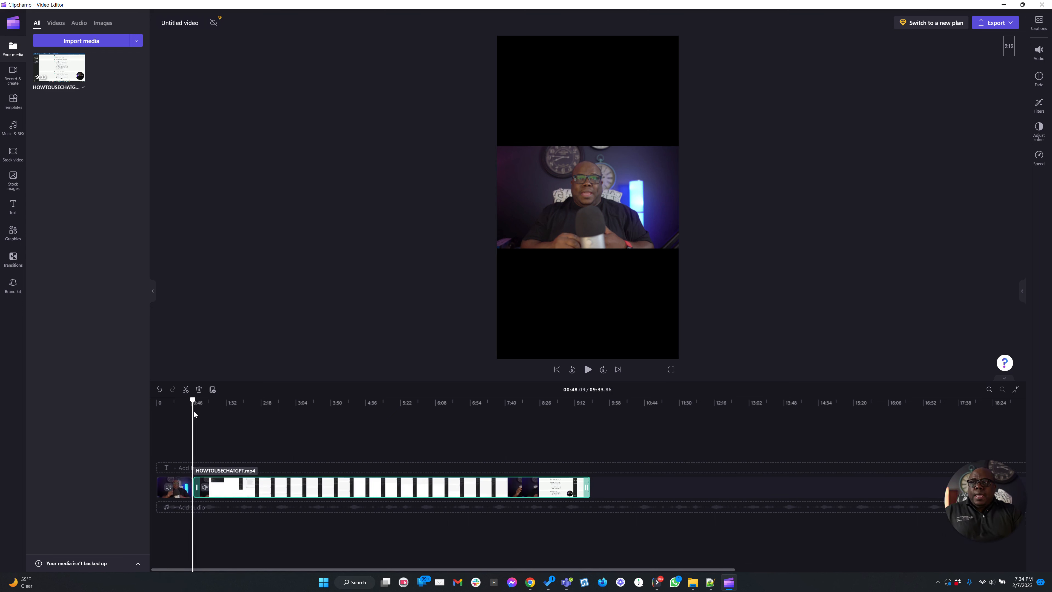
Step: Delete the opening segment before the split and slide the remaining clip back to the timeline start
mouse_move(193, 400)
mouse_down()
mouse_move(223, 401)
mouse_move(212, 401)
mouse_up()
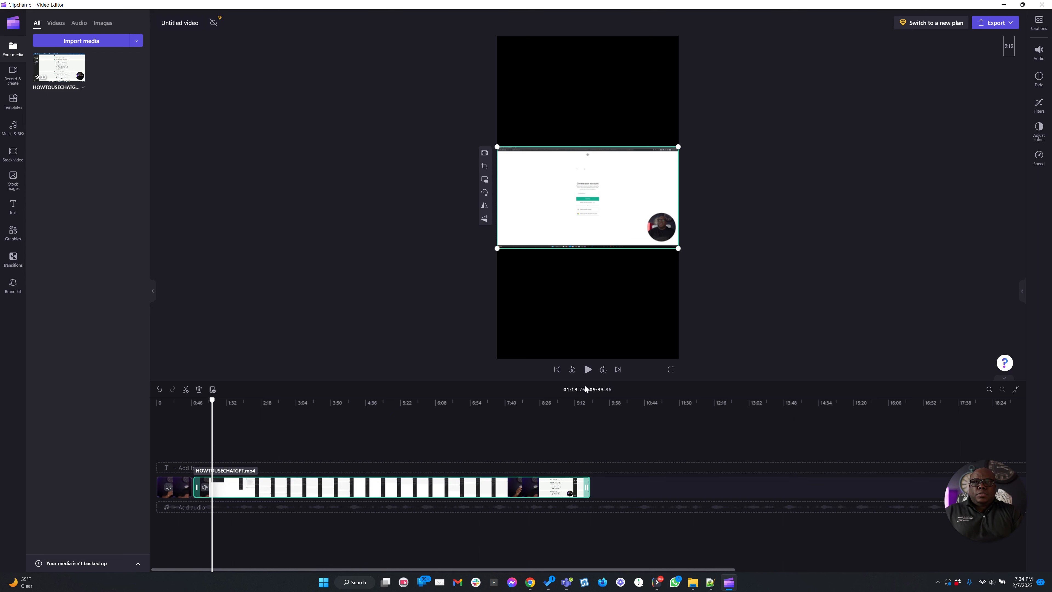
click(179, 488)
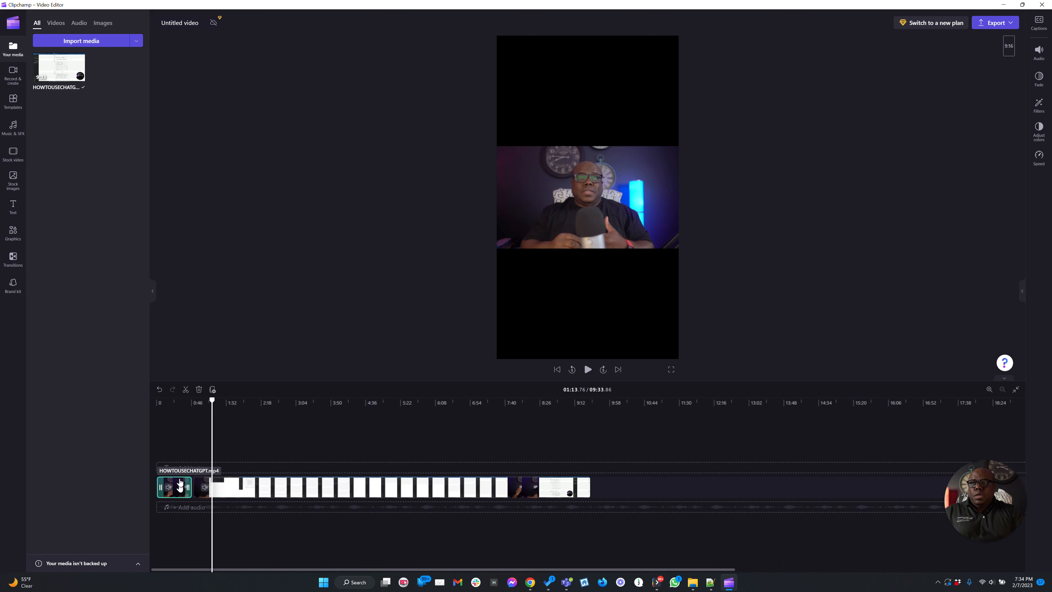
right_click(180, 488)
click(206, 480)
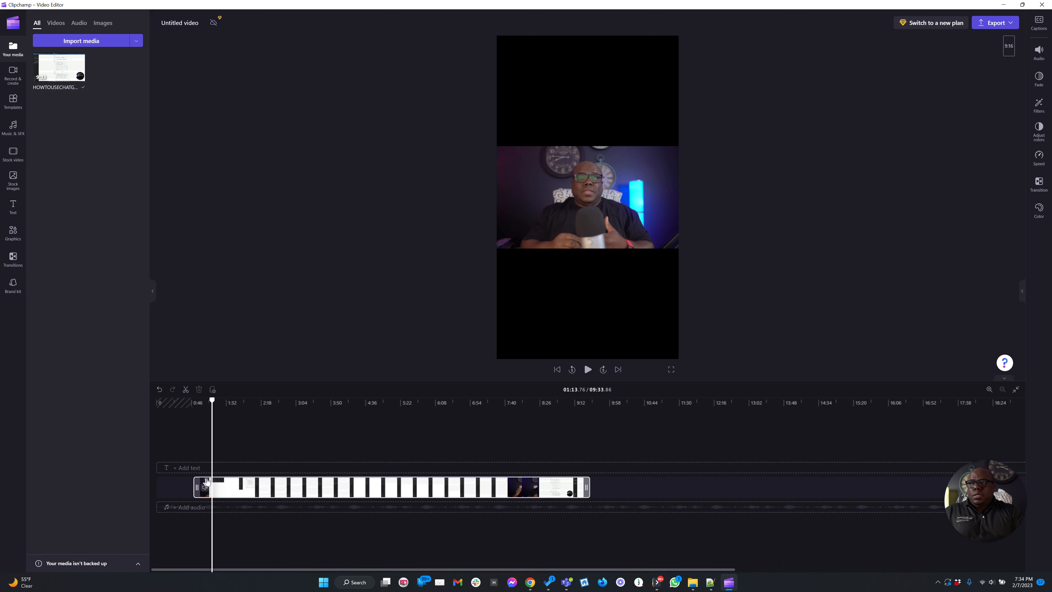
drag(205, 480, 170, 480)
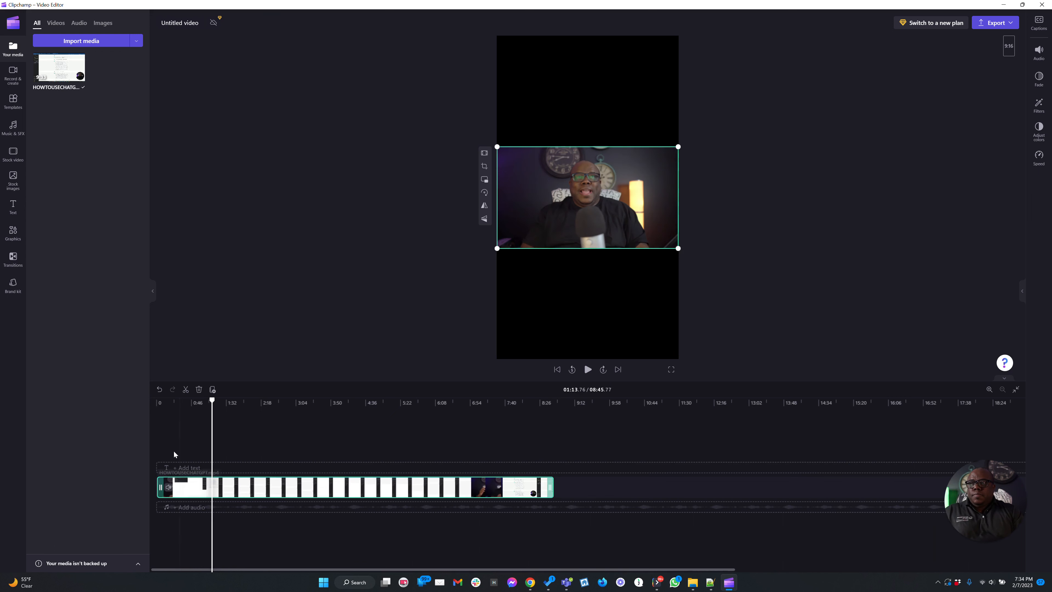
Step: Split the clip at about 0:15.54 and delete everything after it
drag(212, 400, 168, 401)
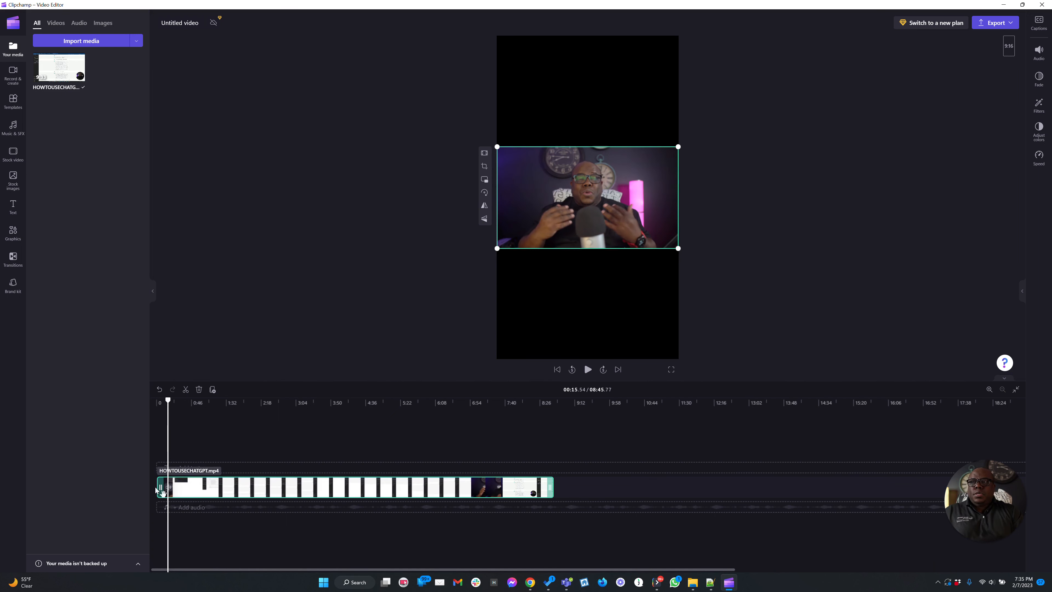
click(186, 390)
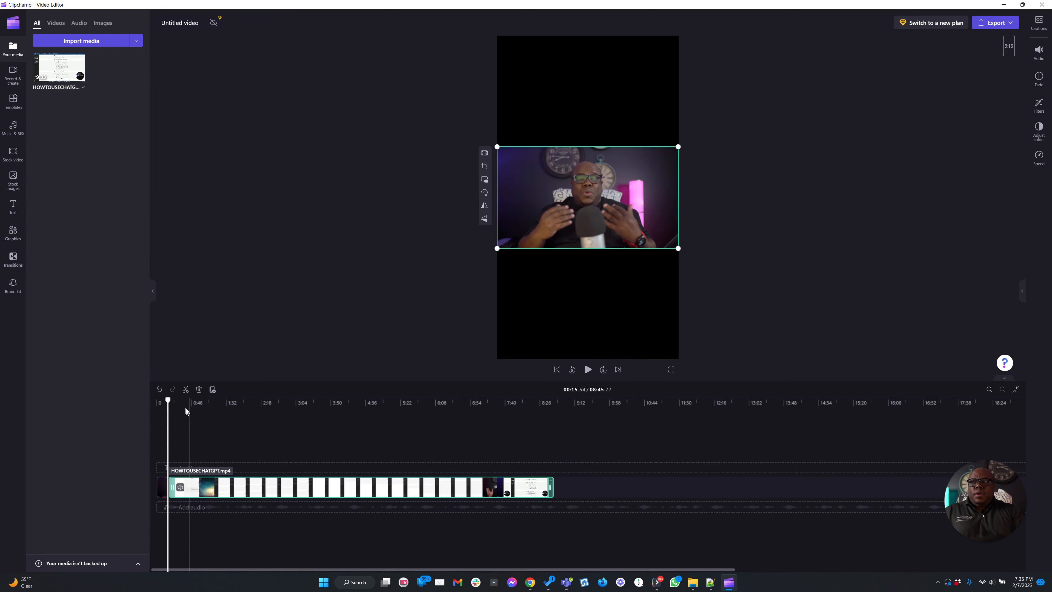
click(199, 390)
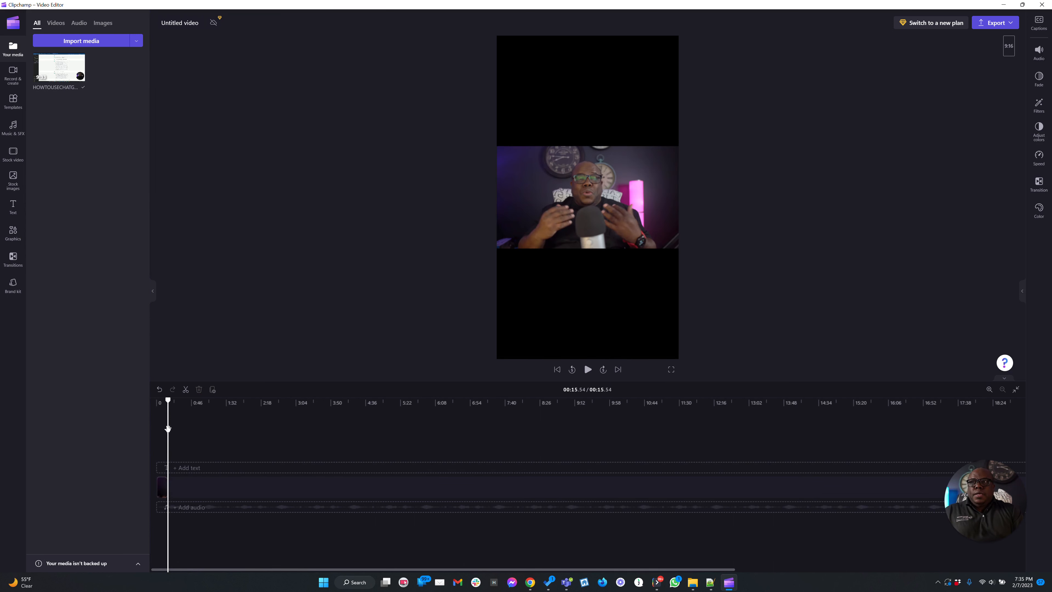
Step: Enlarge the video in the preview so it fills the whole 9:16 frame
drag(168, 400, 156, 400)
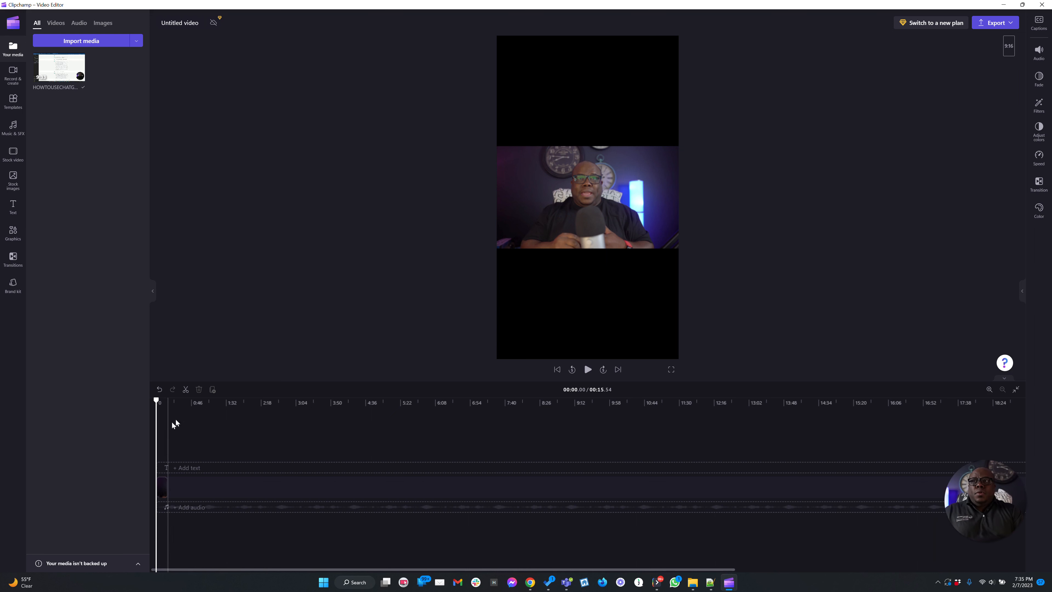
click(584, 208)
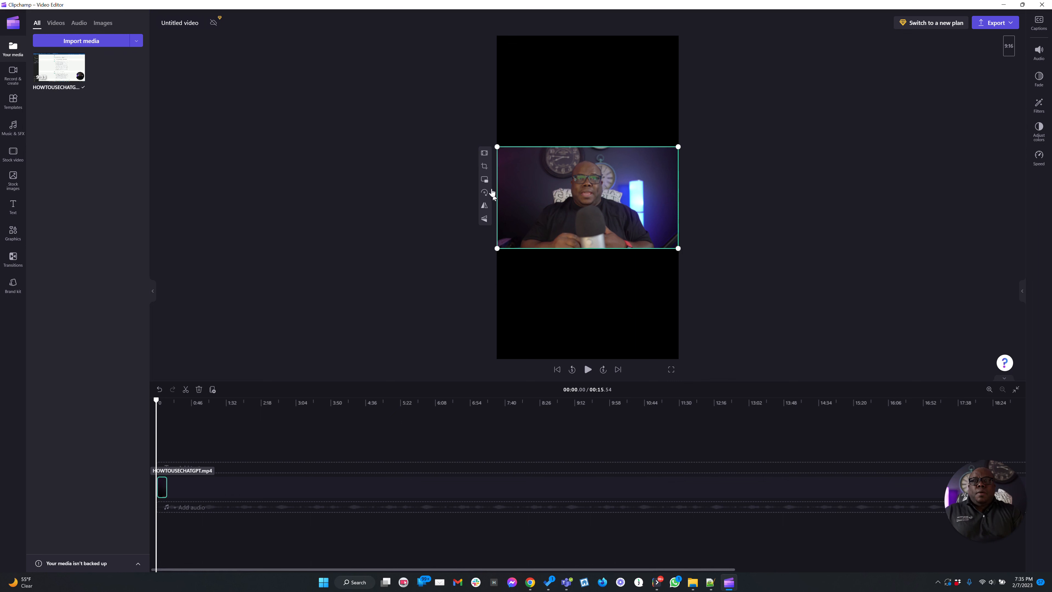
drag(497, 147, 367, 73)
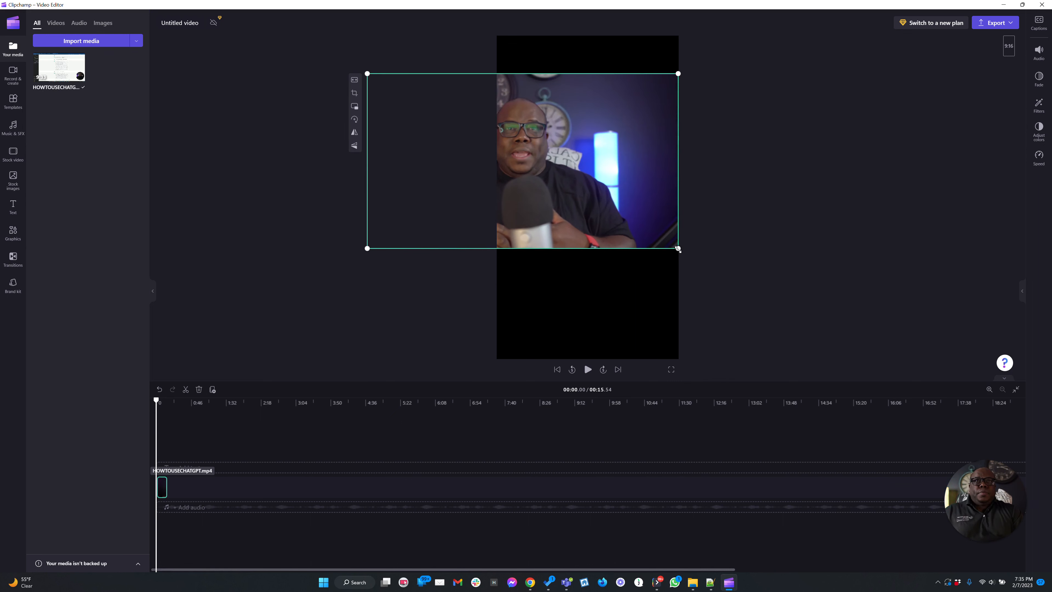
drag(678, 249, 835, 364)
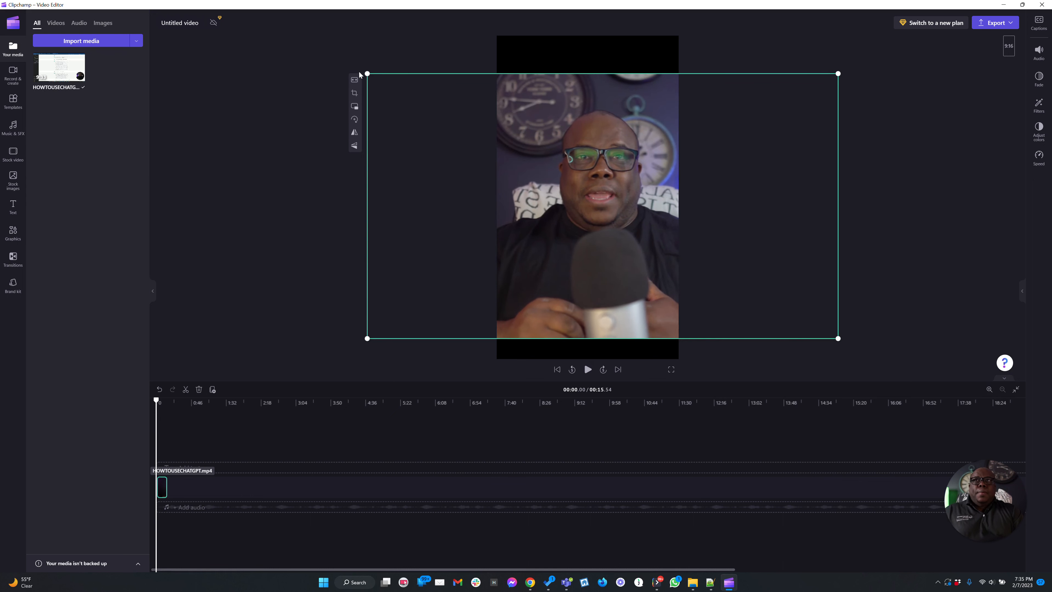
drag(367, 74, 298, 35)
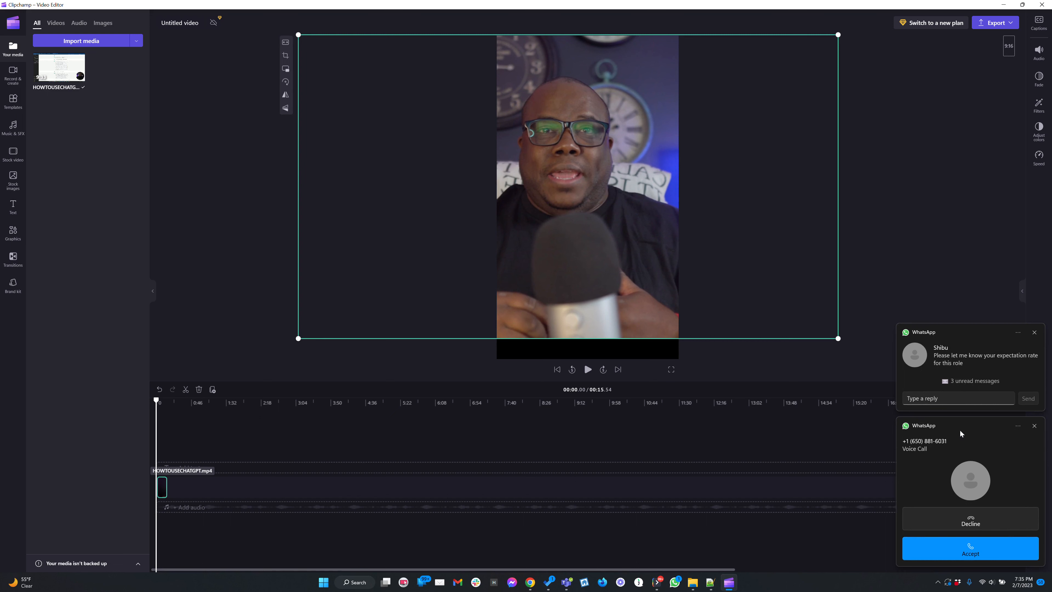
click(1035, 426)
click(1035, 485)
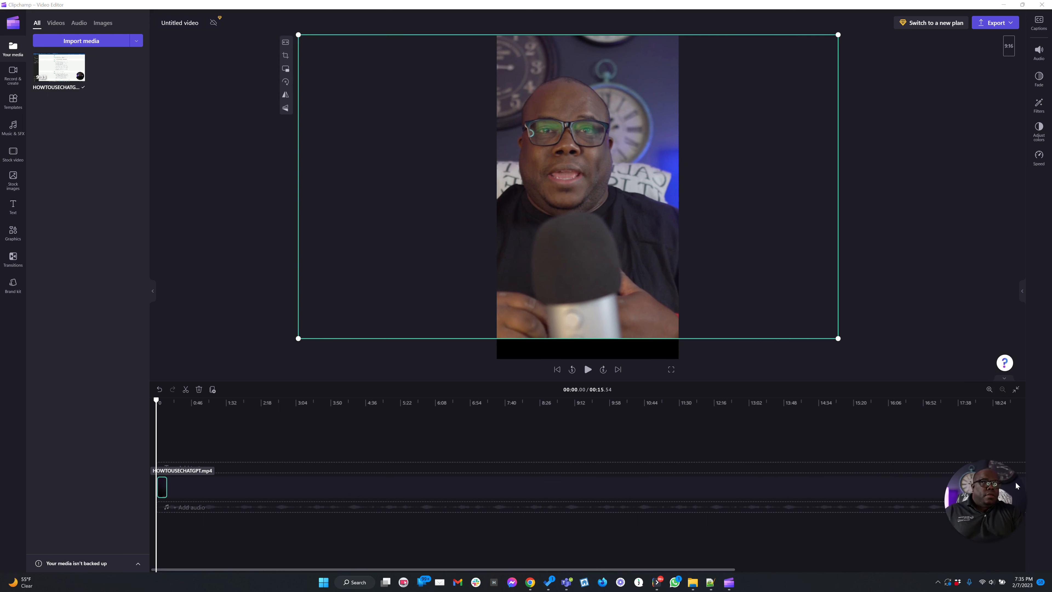
drag(851, 350, 881, 372)
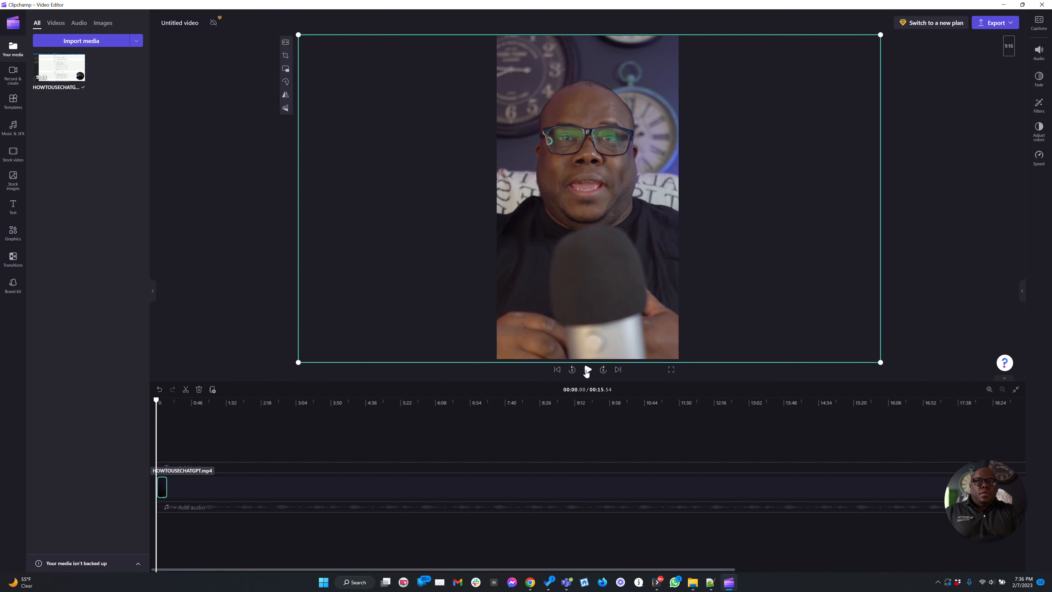
Step: Play back the trimmed portrait clip from the start to review it
click(587, 369)
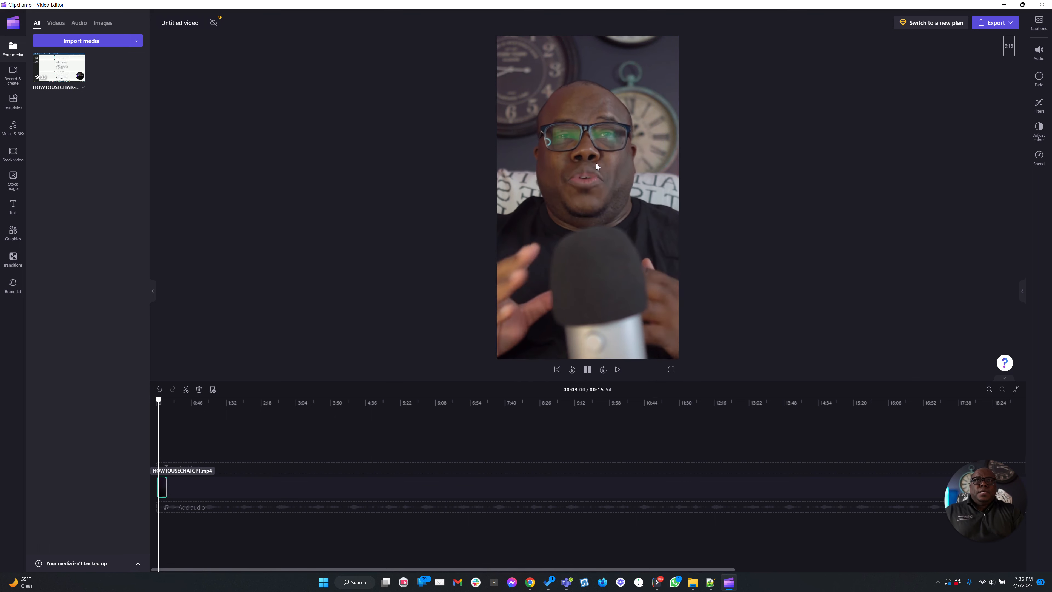
click(587, 371)
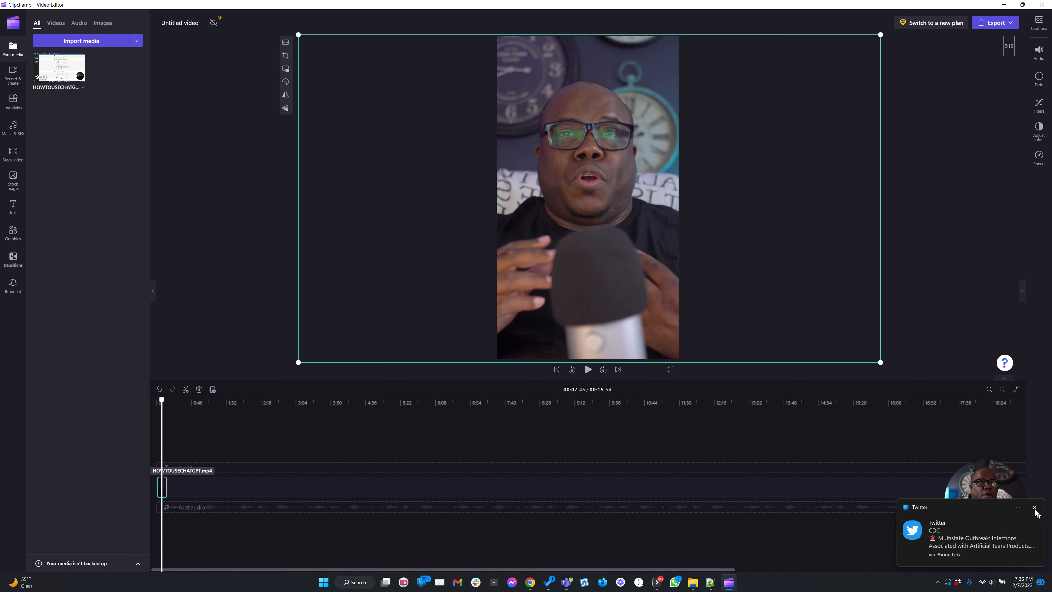
click(247, 272)
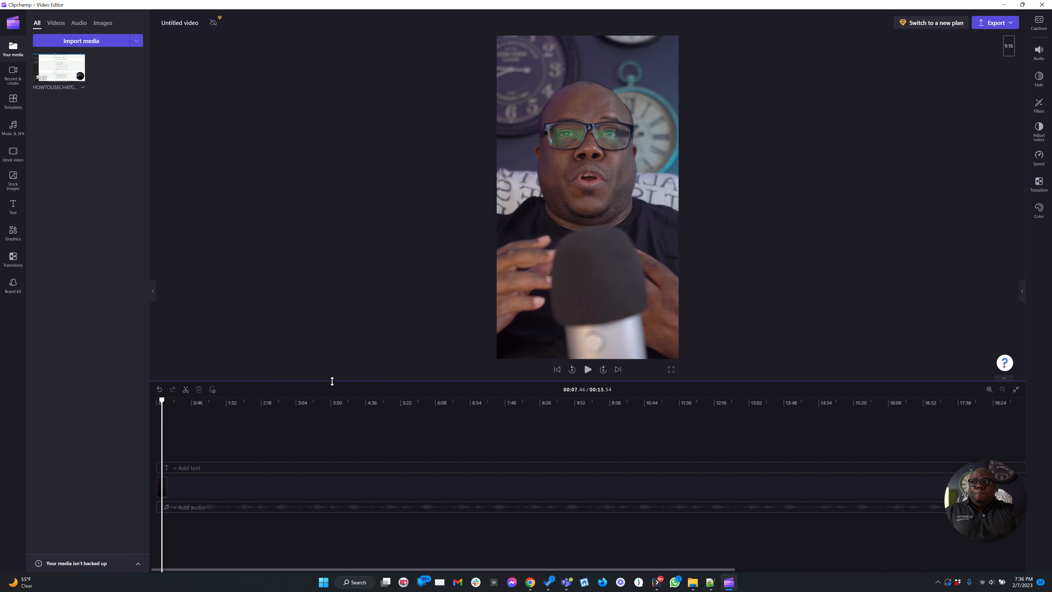
drag(162, 401, 151, 405)
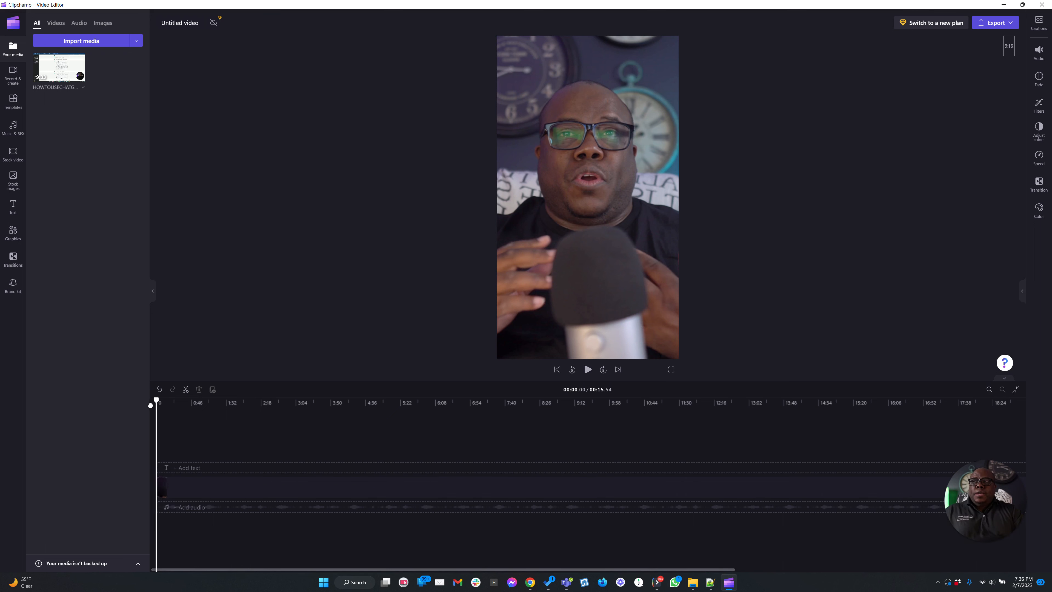
key(space)
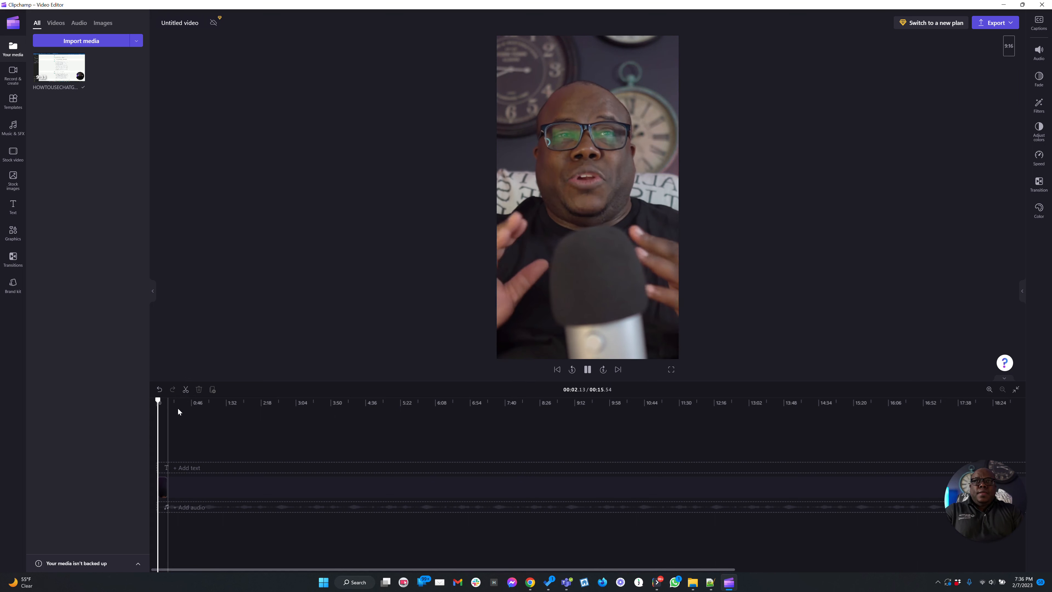
key(space)
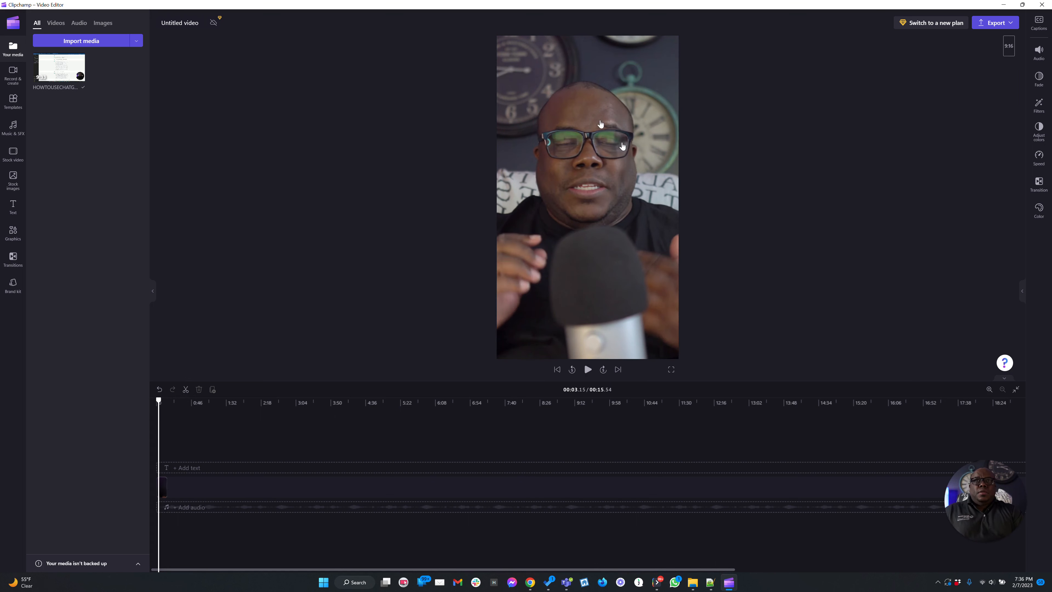
key(space)
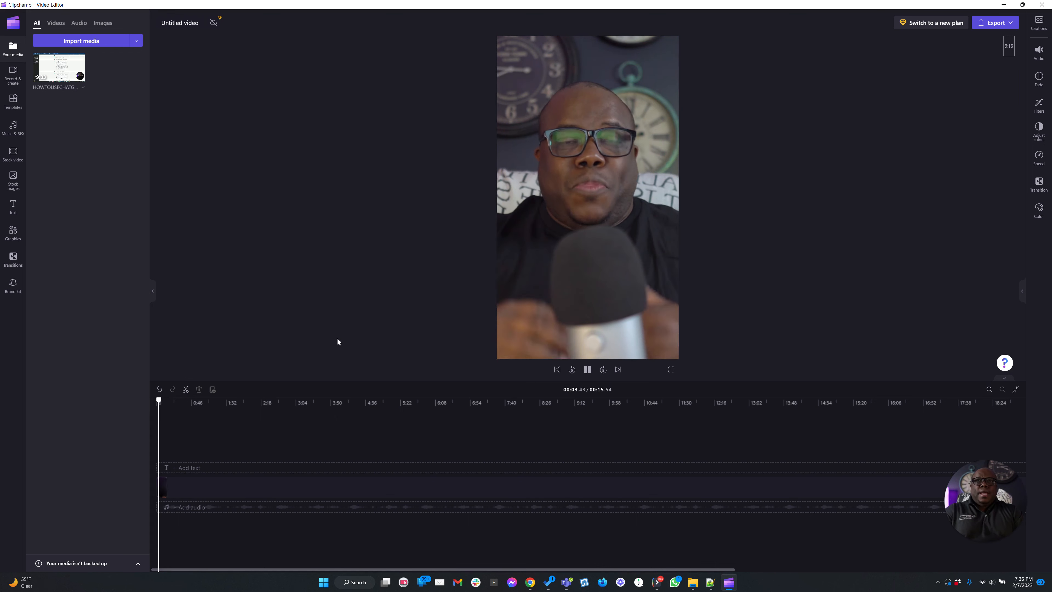
key(space)
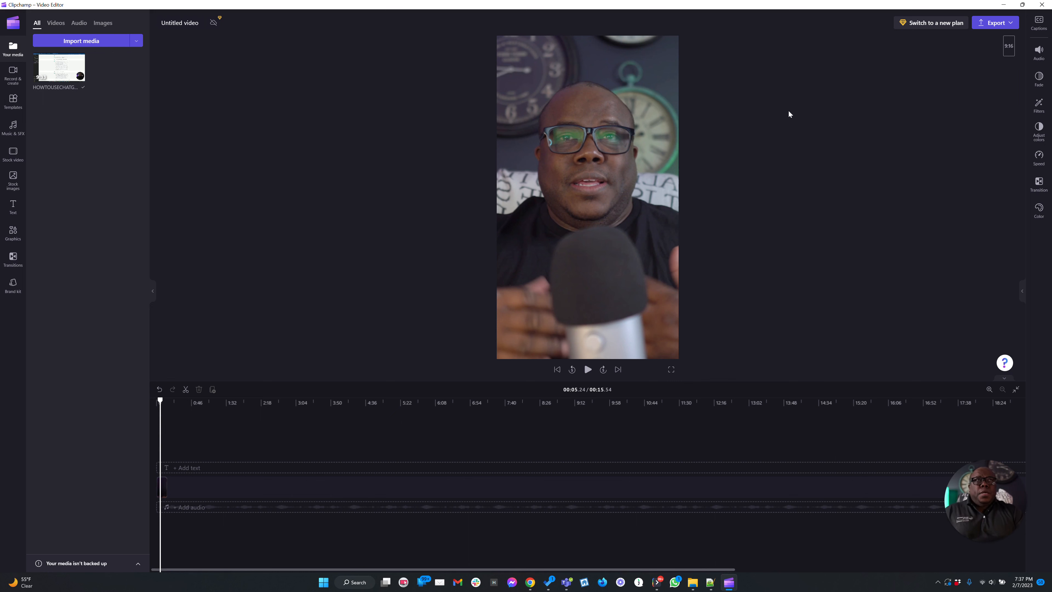
Step: Turn on auto-captions for the video with English (United States) as the recognition language
click(1039, 23)
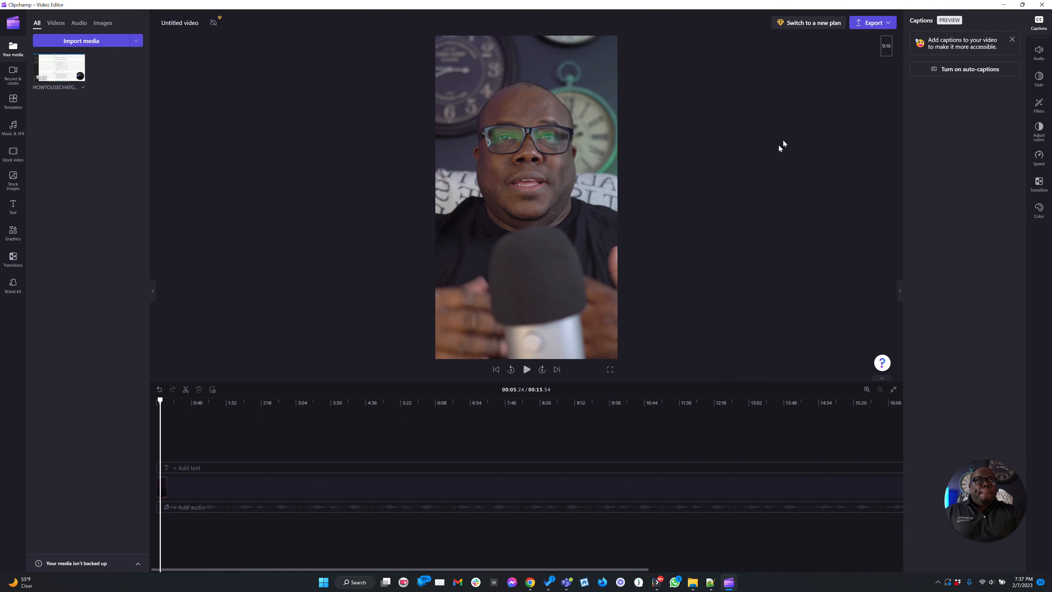
click(958, 70)
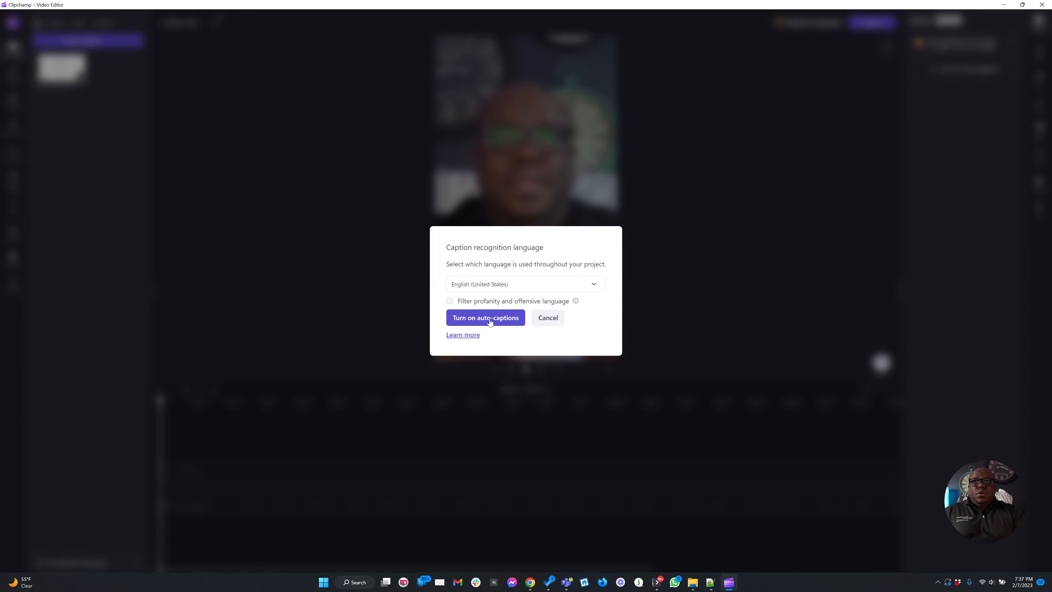
click(513, 321)
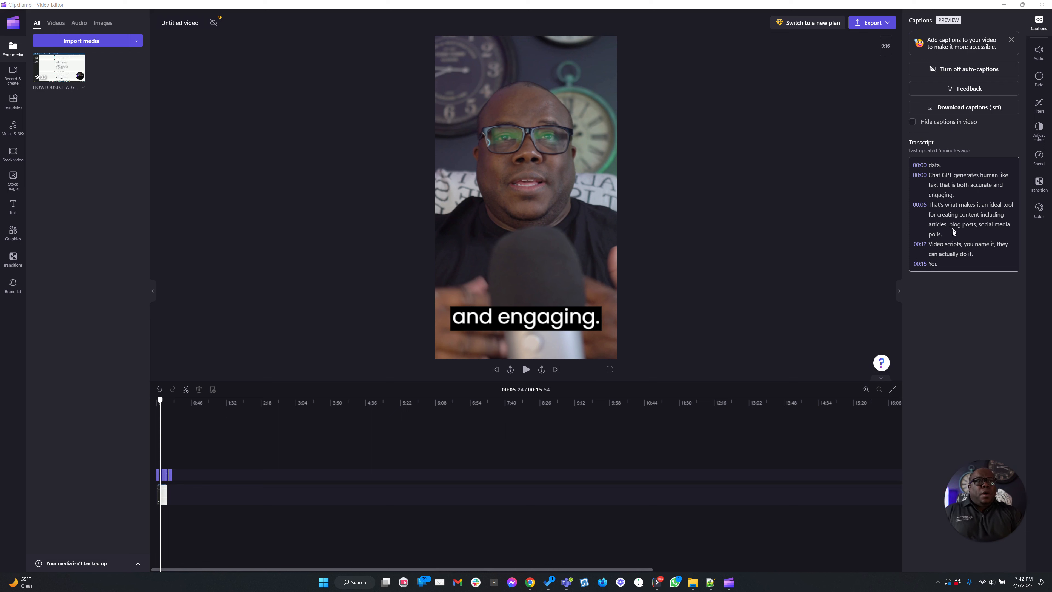
Step: Play the captioned clip from the start to review the auto-generated captions against the transcript
click(949, 189)
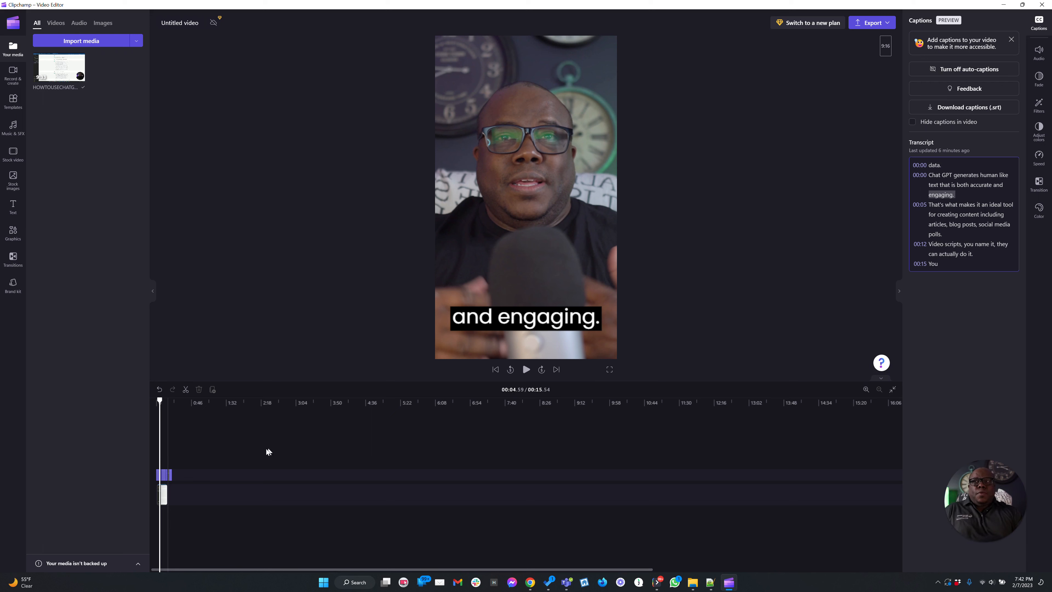
drag(160, 400, 156, 401)
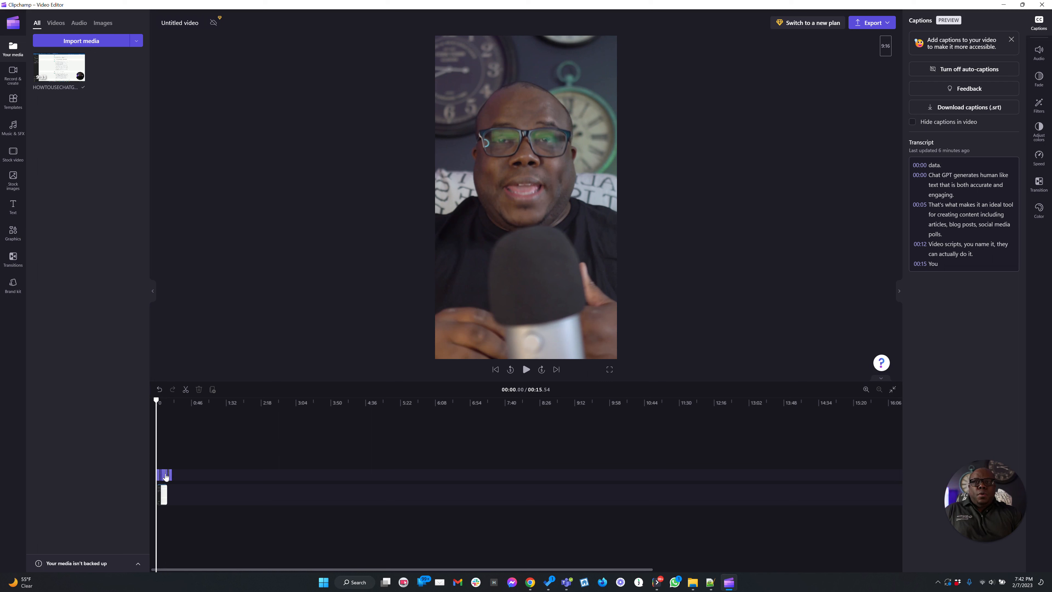
click(525, 369)
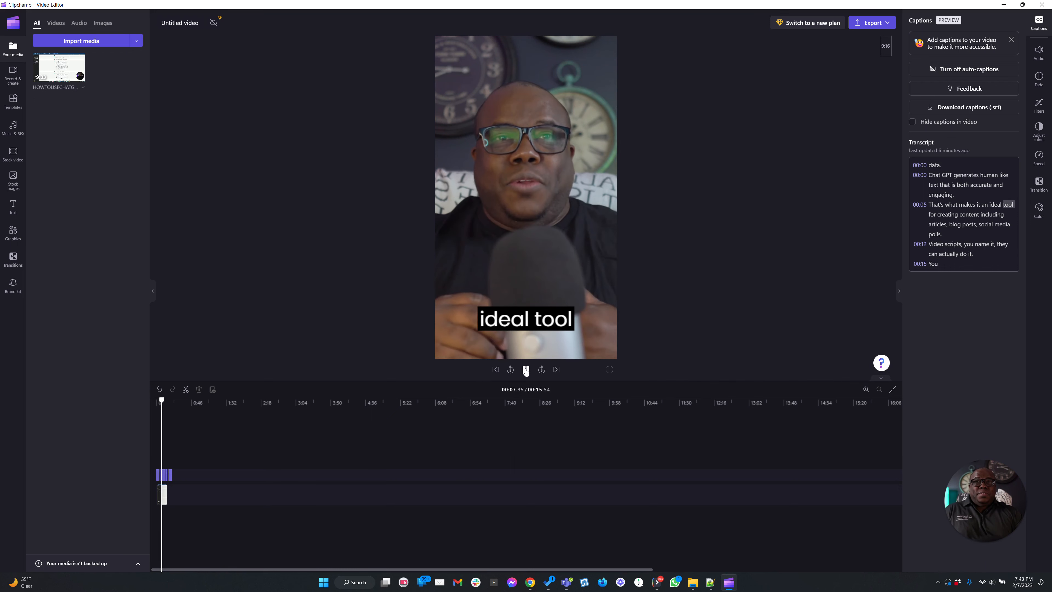
click(525, 370)
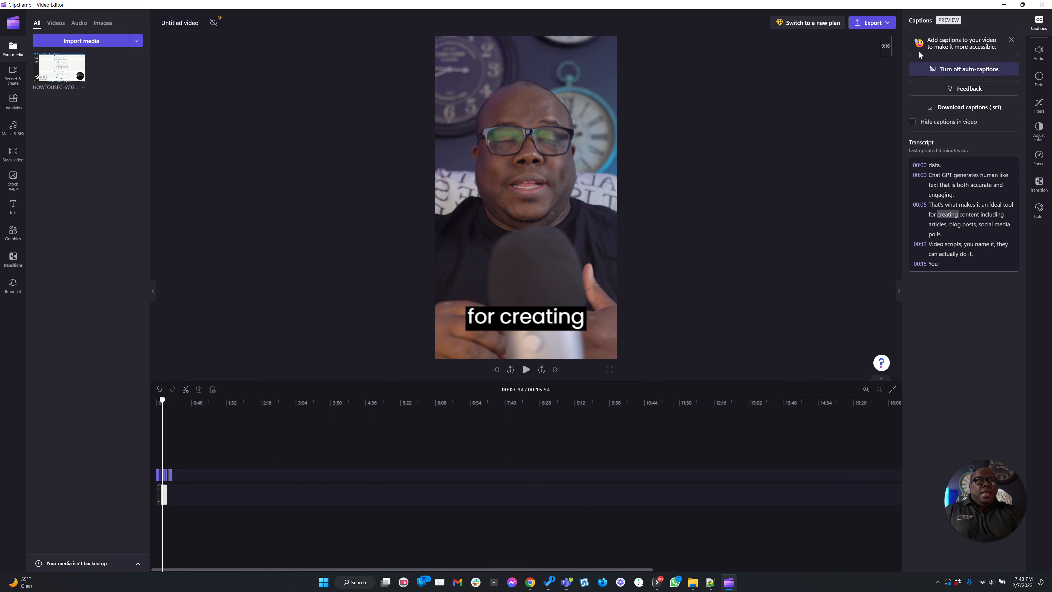
Step: Export the video as an MP4 at 1080p quality
click(875, 25)
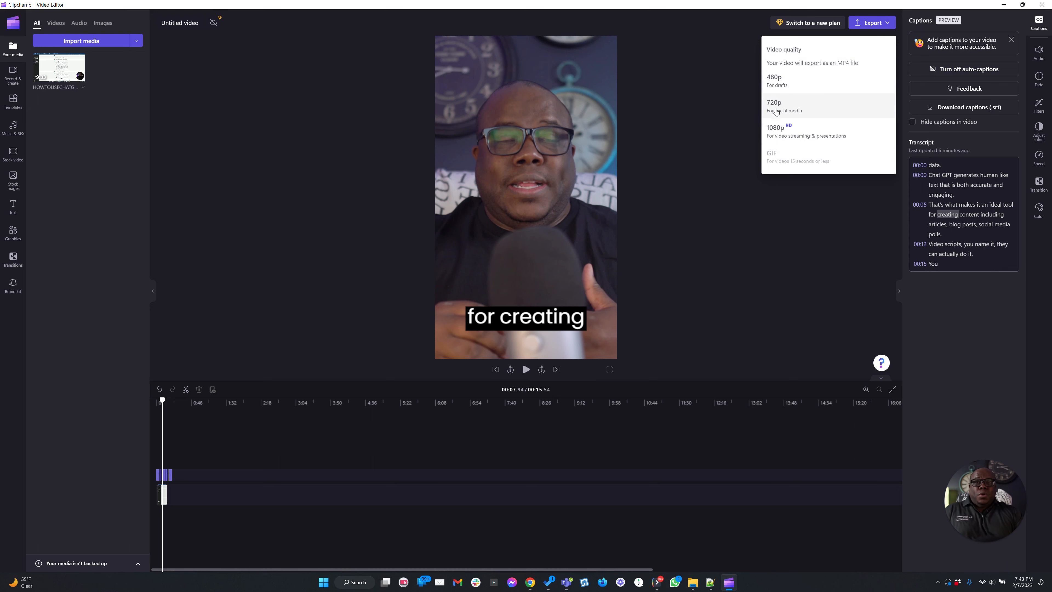
click(777, 125)
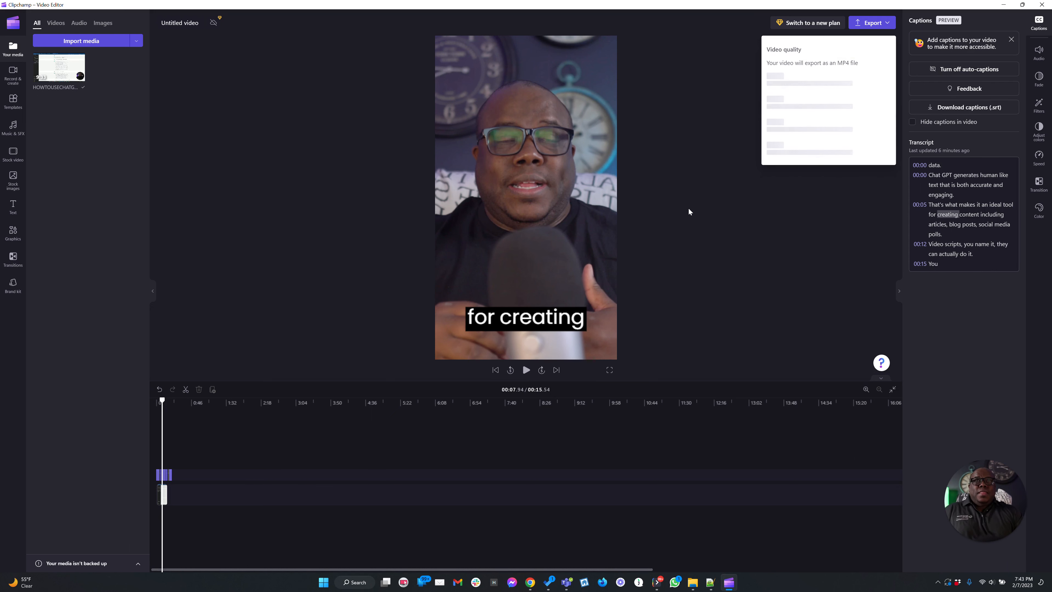